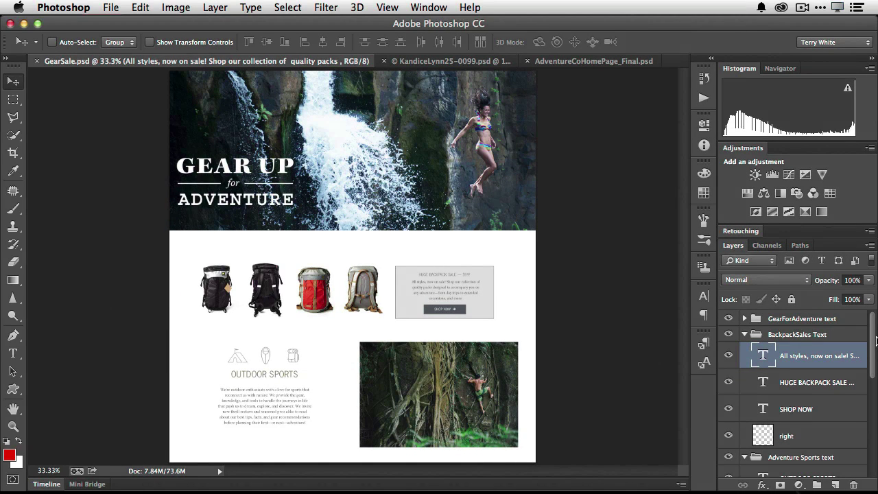
- Filter the Layers list in turn by text, pixel, adjustment, shape and smart object layers
{"action": "mouse_move", "coordinate": [872, 337]}
{"action": "left_mouse_down"}
{"action": "mouse_move", "coordinate": [870, 396]}
{"action": "mouse_move", "coordinate": [867, 328]}
{"action": "left_mouse_up"}
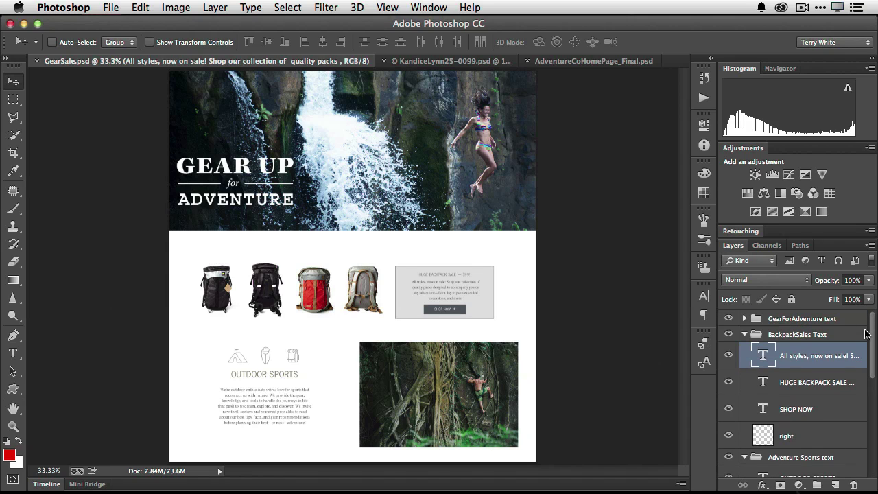
{"action": "left_click", "coordinate": [822, 264]}
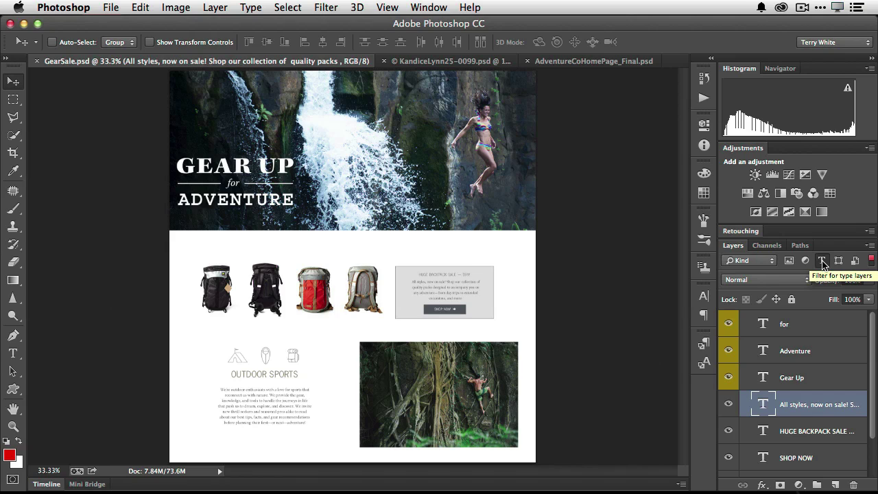
{"action": "left_click", "coordinate": [822, 263]}
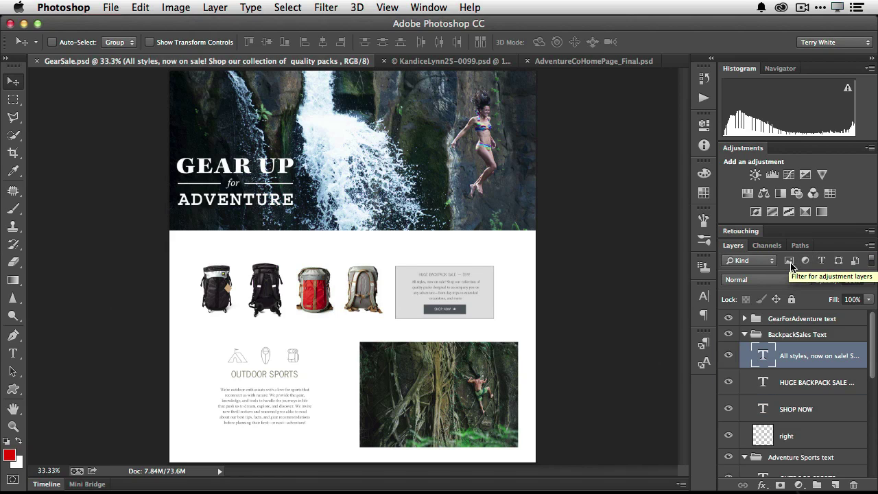
{"action": "left_click", "coordinate": [789, 262]}
{"action": "left_click", "coordinate": [805, 262]}
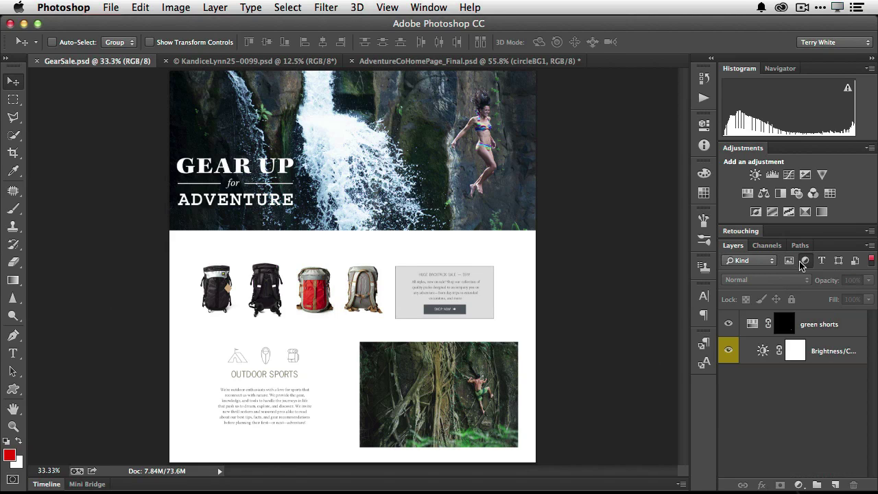
{"action": "left_click", "coordinate": [839, 262]}
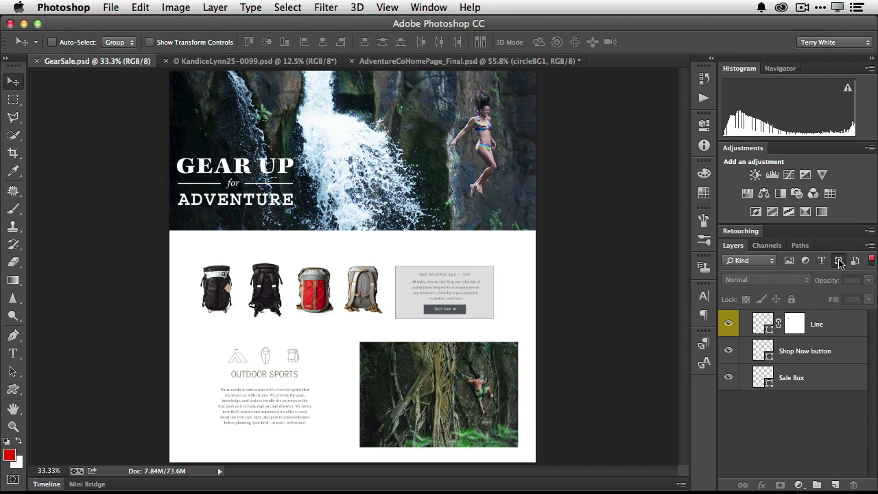
{"action": "left_click", "coordinate": [855, 263]}
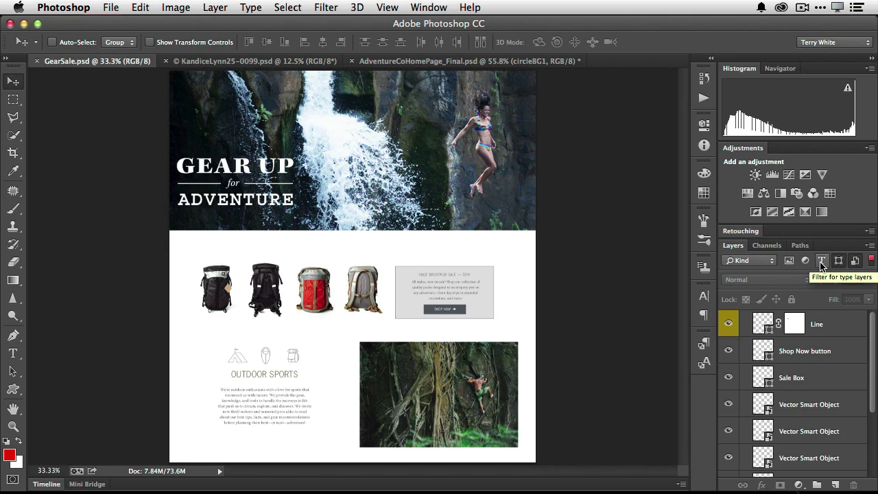
- Combine text and smart object filters, clear the filter, and show the filter-type list
{"action": "left_click", "coordinate": [822, 261]}
{"action": "left_click", "coordinate": [822, 261]}
{"action": "left_click", "coordinate": [856, 261]}
{"action": "left_click", "coordinate": [855, 262]}
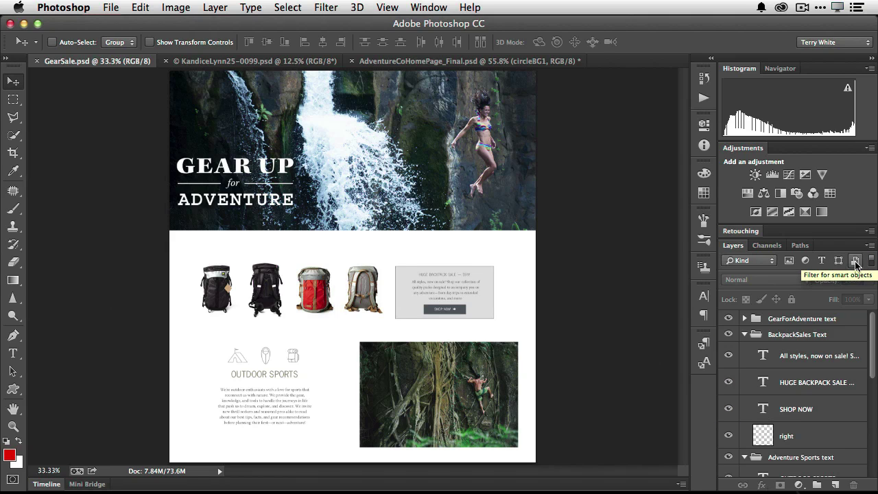
{"action": "left_click", "coordinate": [755, 262]}
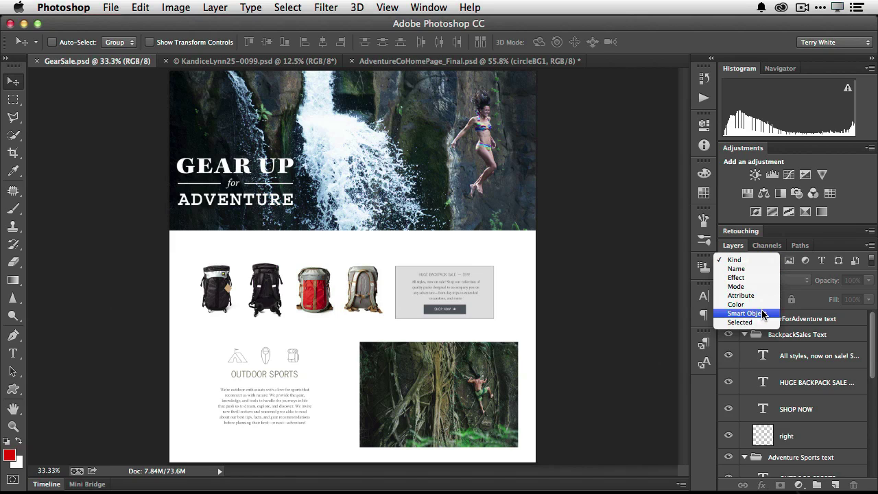
- Switch the Layers filter to Name and enter 'backpack'
{"action": "left_click", "coordinate": [751, 272]}
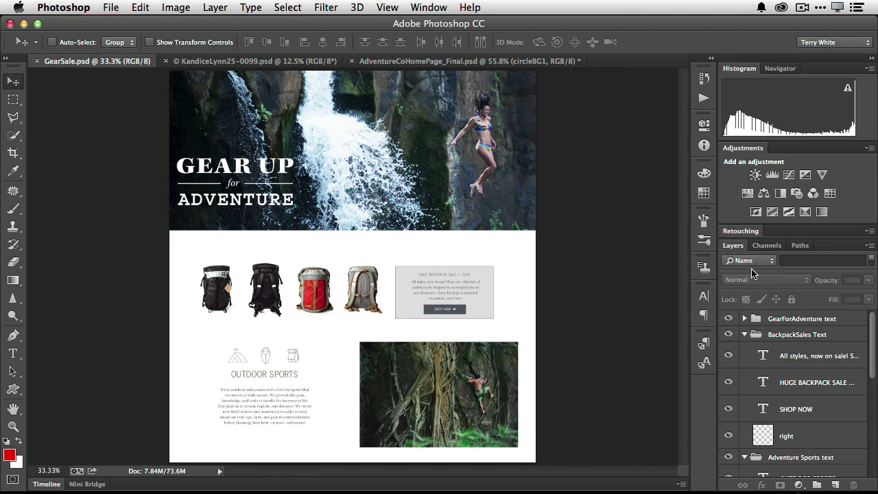
{"action": "left_click", "coordinate": [803, 260]}
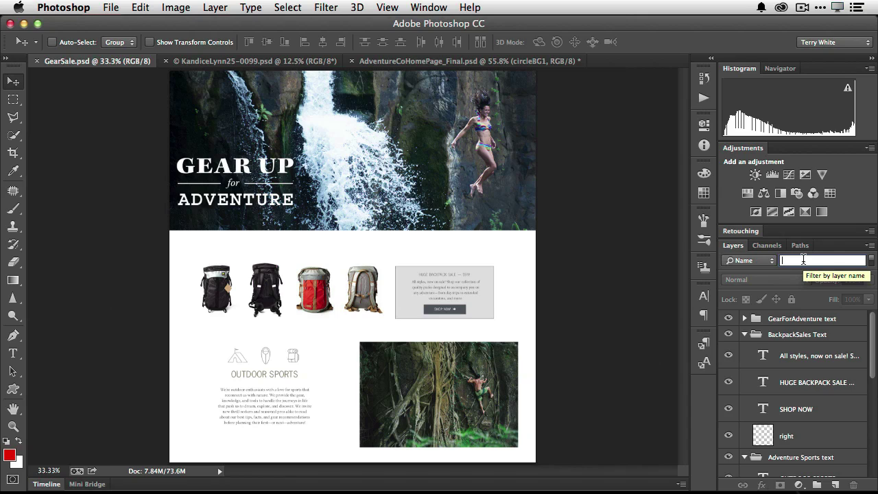
{"action": "type", "text": "backpack"}
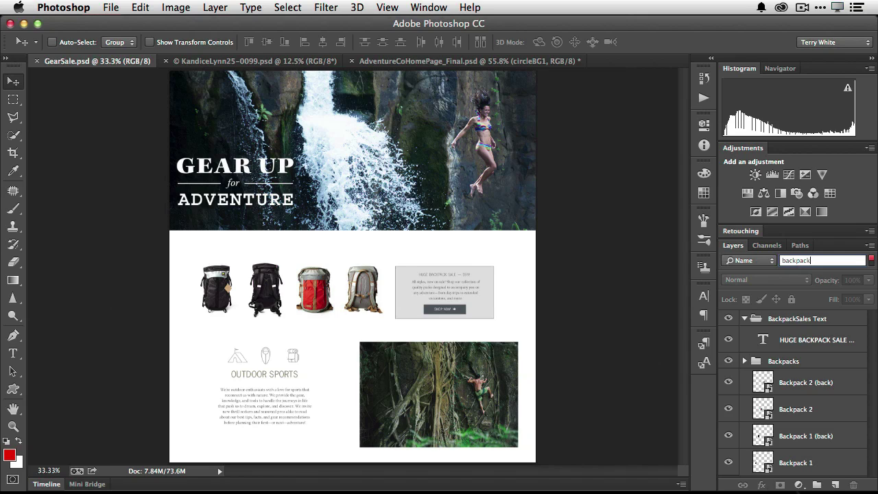
- Select the Backpacks group, nudge it, trial a lower opacity, then undo that change
{"action": "left_click", "coordinate": [785, 366]}
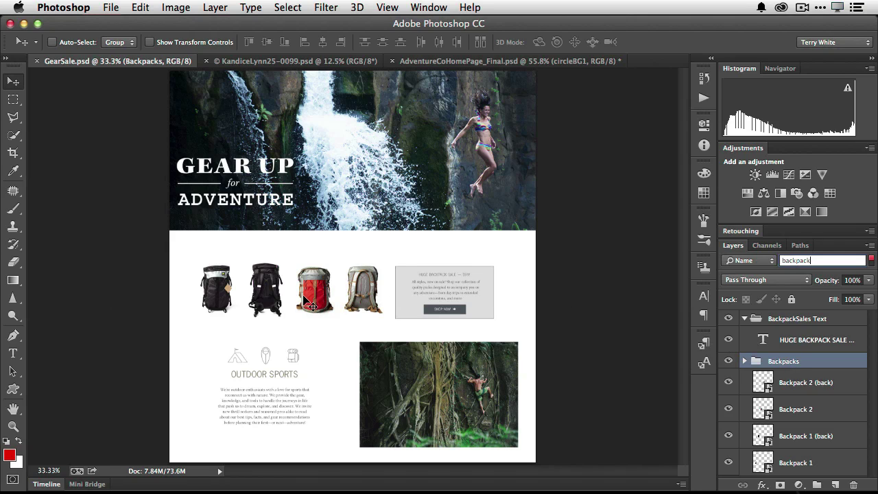
{"action": "mouse_move", "coordinate": [309, 286]}
{"action": "left_mouse_down"}
{"action": "mouse_move", "coordinate": [312, 296]}
{"action": "mouse_move", "coordinate": [310, 286]}
{"action": "left_mouse_up"}
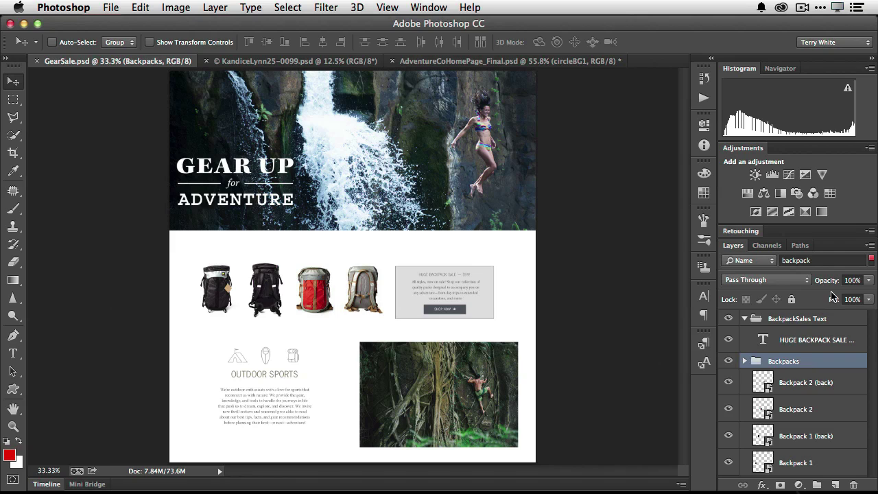
{"action": "left_click_drag", "start_coordinate": [832, 282], "coordinate": [781, 287]}
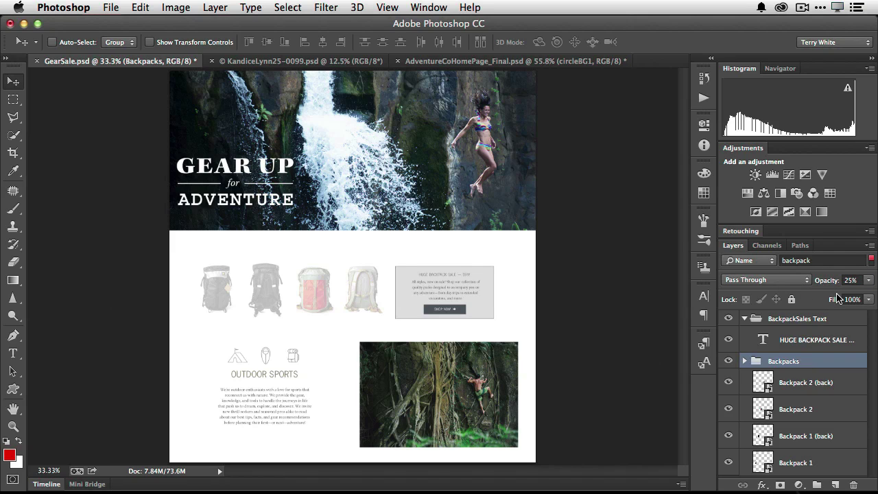
{"action": "key", "text": "0"}
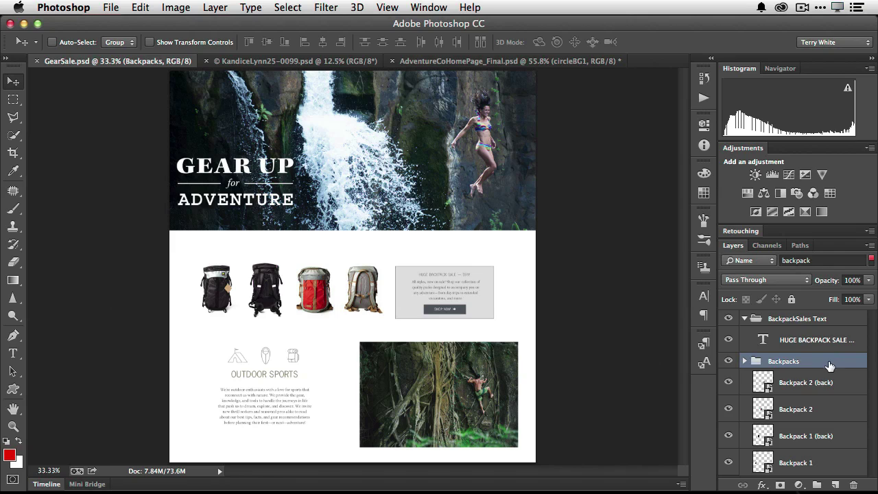
- Select Backpack 2 (back), Backpack 1 (back) and Backpack 1 and nudge them down
{"action": "left_click", "coordinate": [813, 383]}
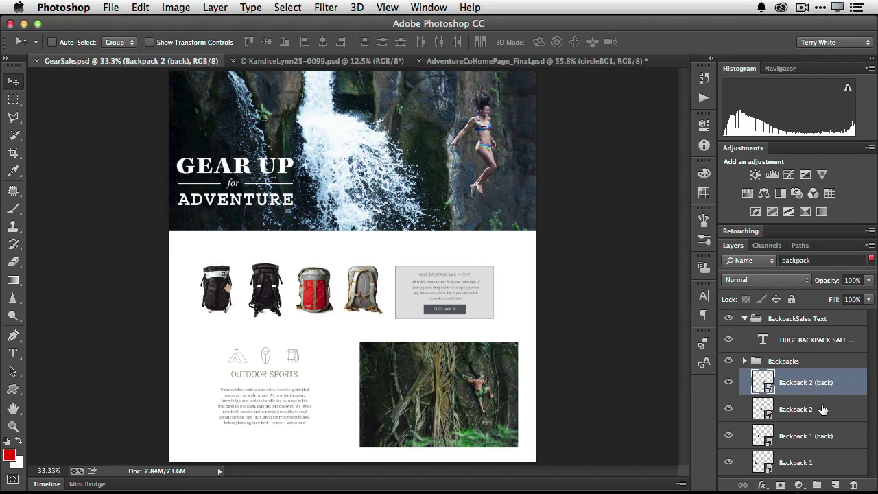
{"action": "left_click", "coordinate": [818, 440], "text": "super"}
{"action": "left_click", "coordinate": [814, 462], "text": "super"}
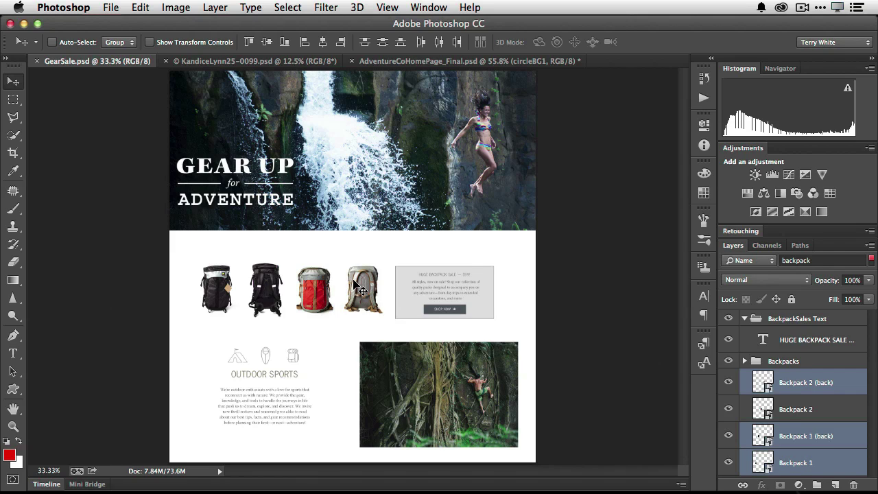
{"action": "left_click_drag", "start_coordinate": [355, 285], "coordinate": [357, 298]}
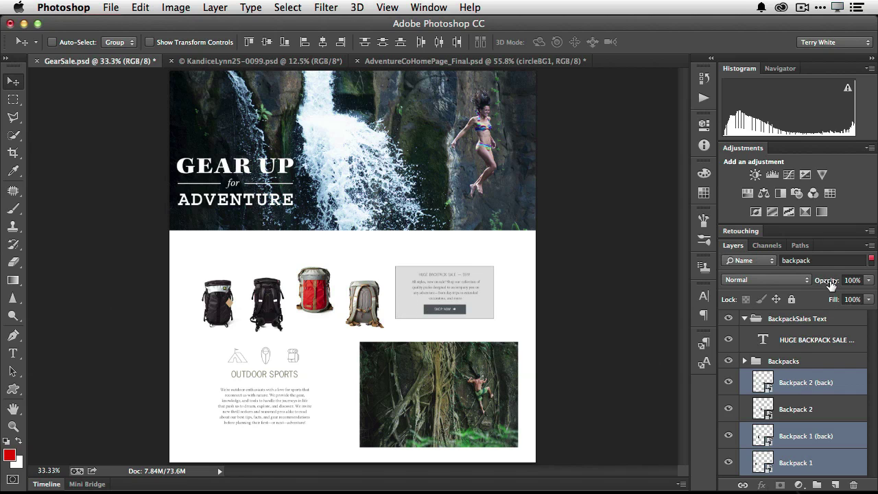
- Fade those three backpacks to 22% opacity and delete the 'backpack' name filter
{"action": "left_click_drag", "start_coordinate": [830, 285], "coordinate": [799, 282]}
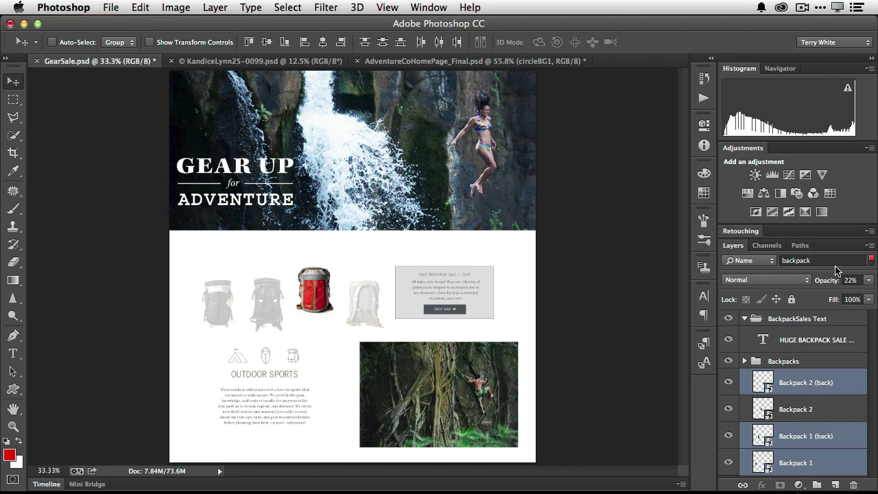
{"action": "double_click", "coordinate": [829, 261]}
{"action": "key", "text": "BackSpace"}
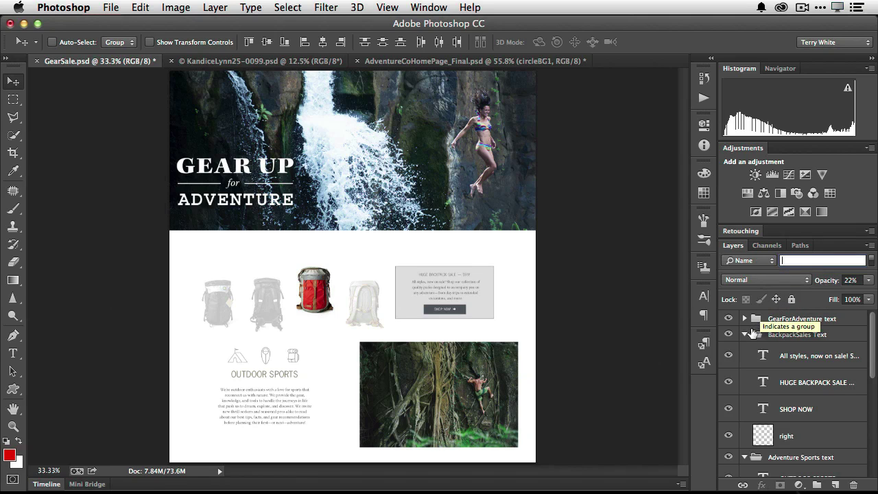
- Set the filter back to Kind, collapse BackpackSales Text, Adventure Sports and Sale Boxes, and select GearForAdventure
{"action": "left_click", "coordinate": [766, 261]}
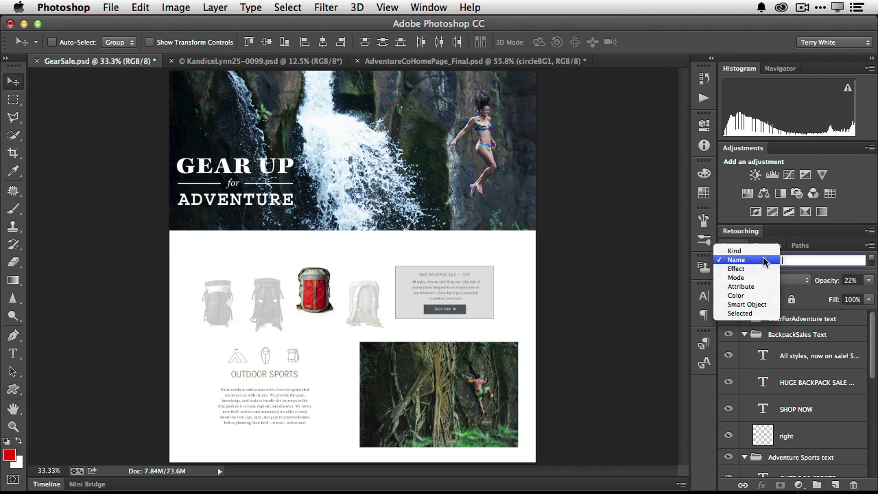
{"action": "left_click", "coordinate": [763, 250]}
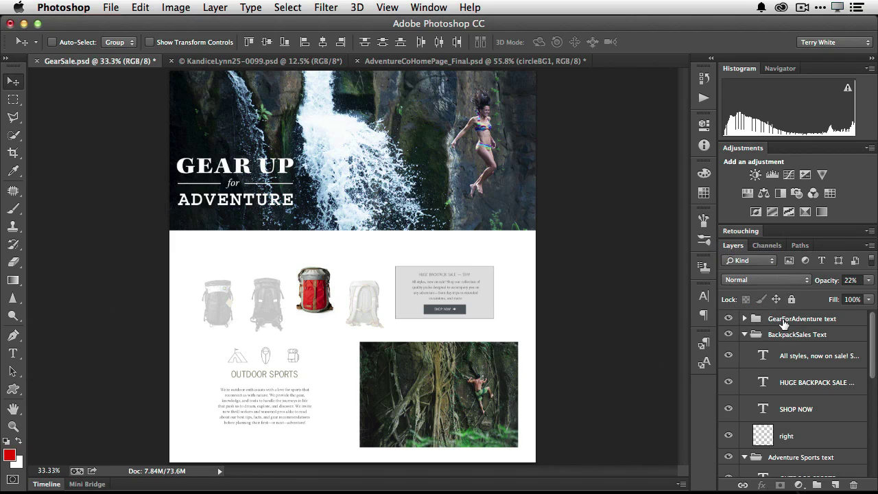
{"action": "left_click", "coordinate": [744, 334]}
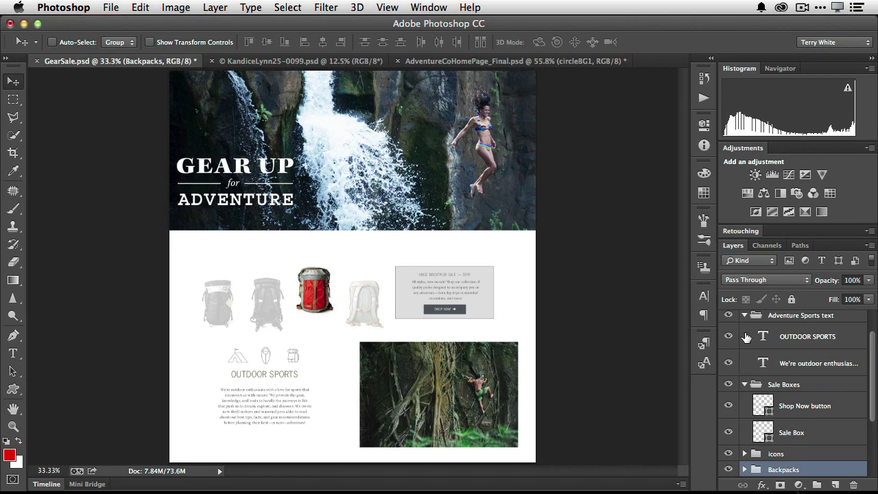
{"action": "left_click", "coordinate": [744, 315]}
{"action": "left_click", "coordinate": [744, 330]}
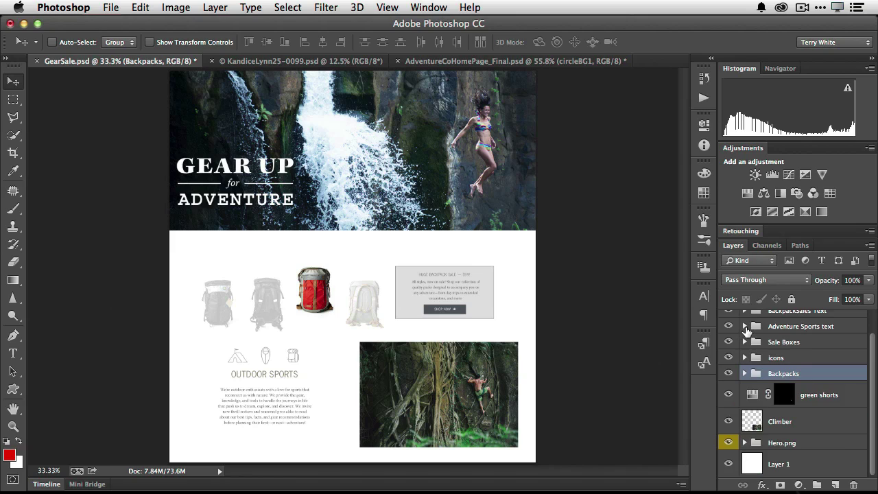
{"action": "scroll", "coordinate": [781, 330], "scroll_direction": "up", "scroll_amount": 1}
{"action": "left_click", "coordinate": [793, 321]}
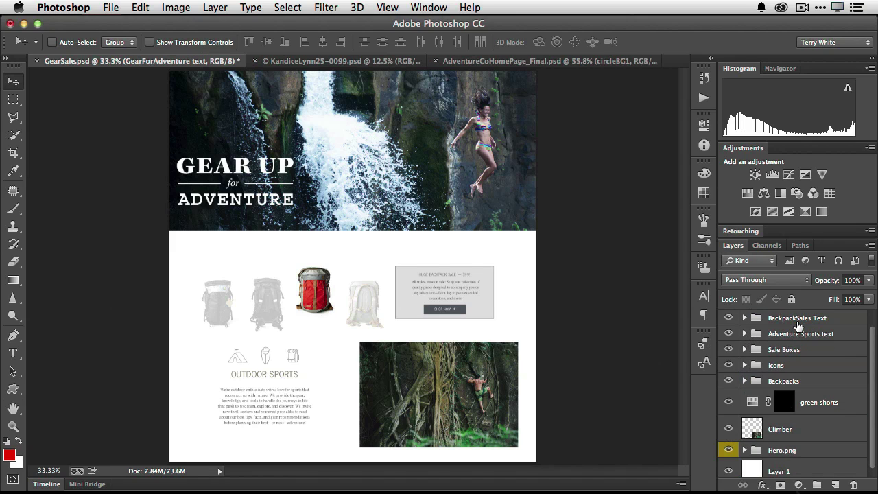
{"action": "scroll", "coordinate": [794, 325], "scroll_direction": "up", "scroll_amount": 1}
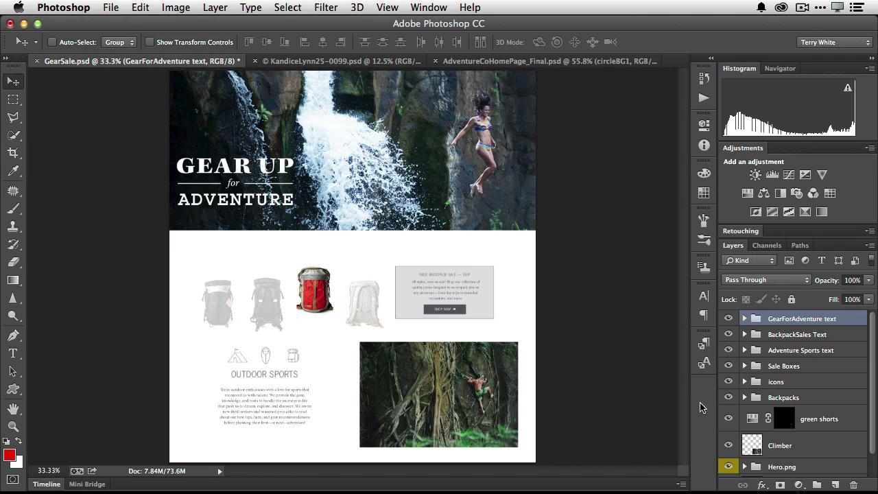
- Stamp all visible layers into new Layer 28 with Cmd+Option+Shift+E
{"action": "key", "text": "super+alt+shift+e"}
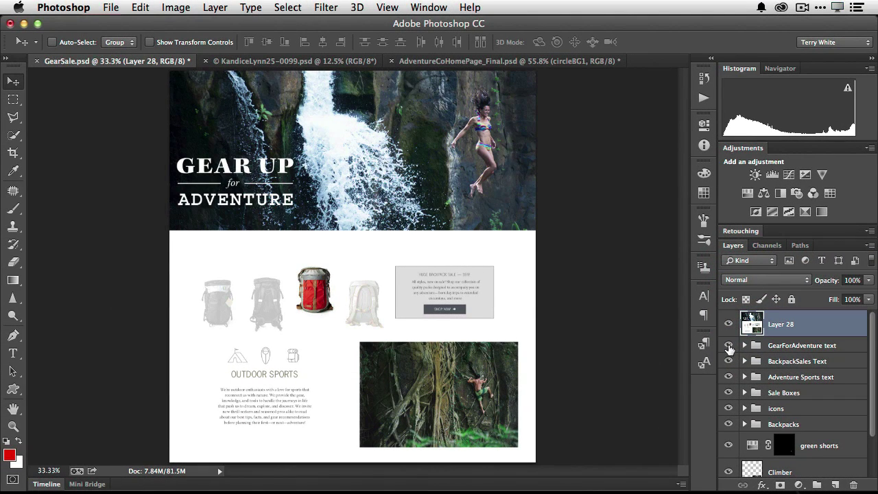
- Hide the layers beneath Layer 28 and toggle Layer 28's visibility to compare
{"action": "left_click_drag", "start_coordinate": [728, 344], "coordinate": [728, 487]}
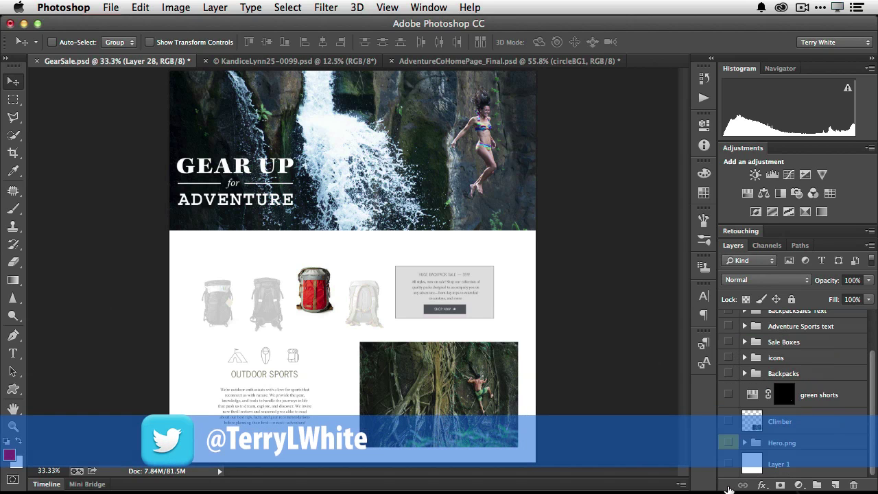
{"action": "scroll", "coordinate": [779, 379], "scroll_direction": "up", "scroll_amount": 3}
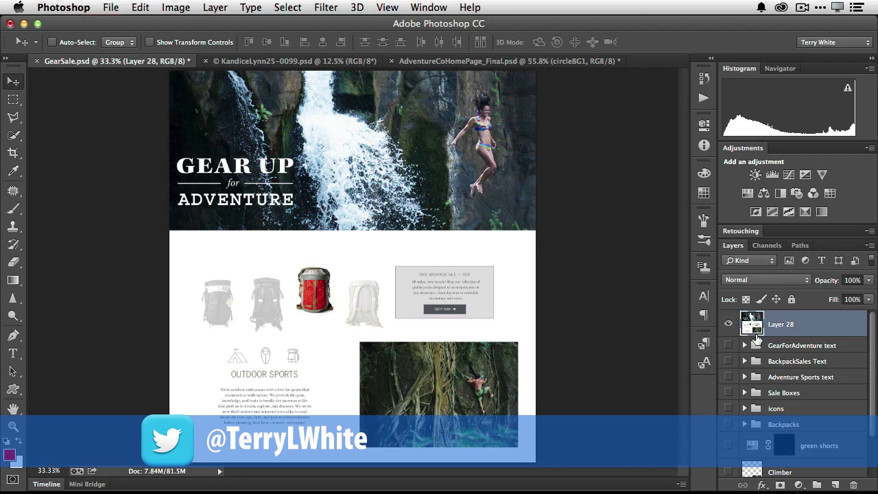
{"action": "left_click", "coordinate": [729, 325]}
{"action": "left_click", "coordinate": [729, 325]}
{"action": "left_click_drag", "start_coordinate": [729, 345], "coordinate": [730, 484]}
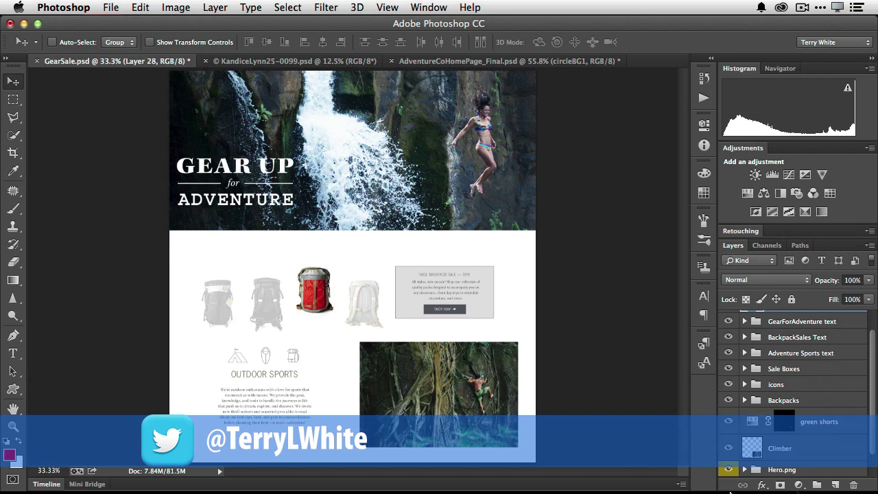
{"action": "scroll", "coordinate": [756, 371], "scroll_direction": "up", "scroll_amount": 3}
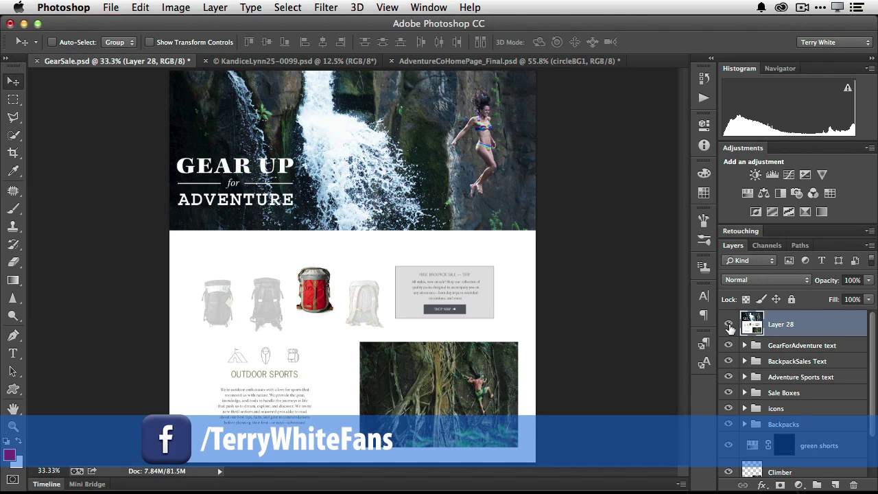
{"action": "left_click", "coordinate": [729, 325]}
{"action": "left_click", "coordinate": [728, 325]}
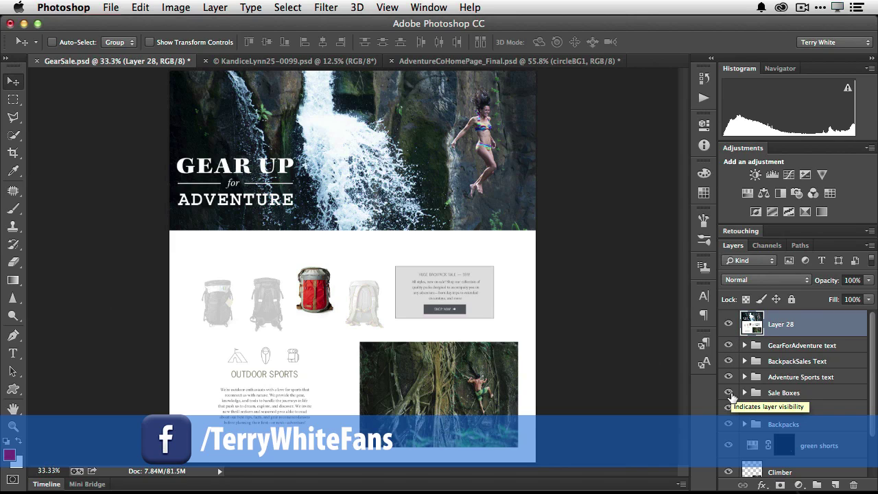
{"action": "left_click", "coordinate": [284, 62]}
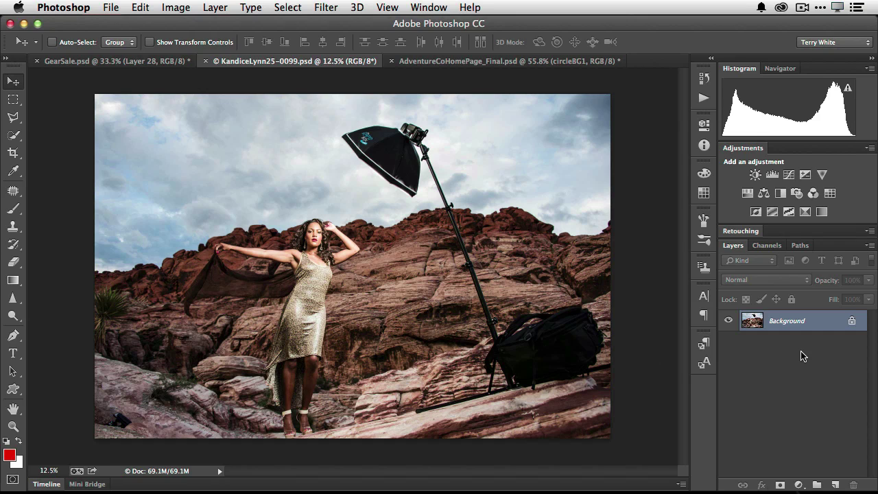
- Unlock the photo's Background layer so it becomes the editable Layer 0
{"action": "left_click", "coordinate": [851, 320]}
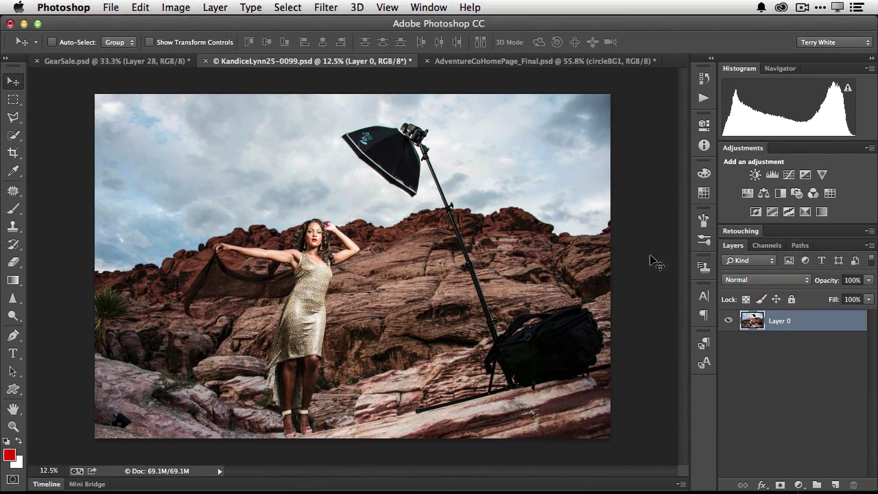
- Make AdventureCoHomePage_Final active and enable File > Generate > Image Assets
{"action": "left_click", "coordinate": [501, 63]}
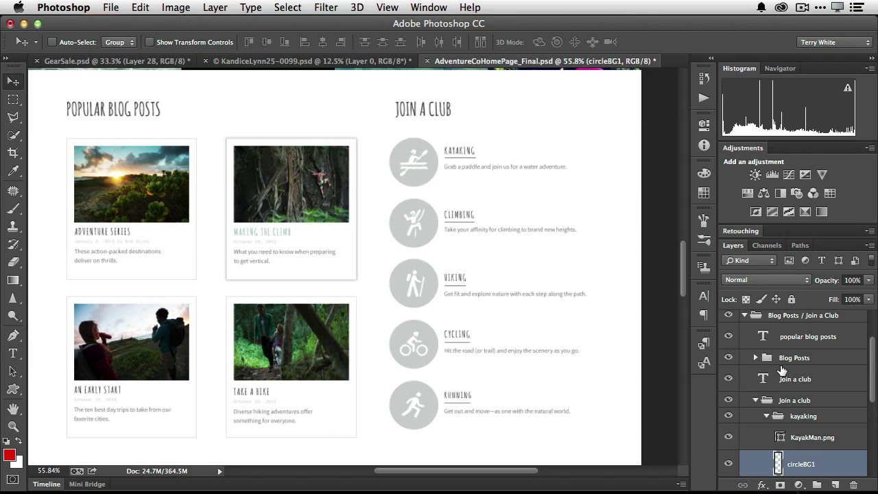
{"action": "scroll", "coordinate": [782, 371], "scroll_direction": "down", "scroll_amount": 2}
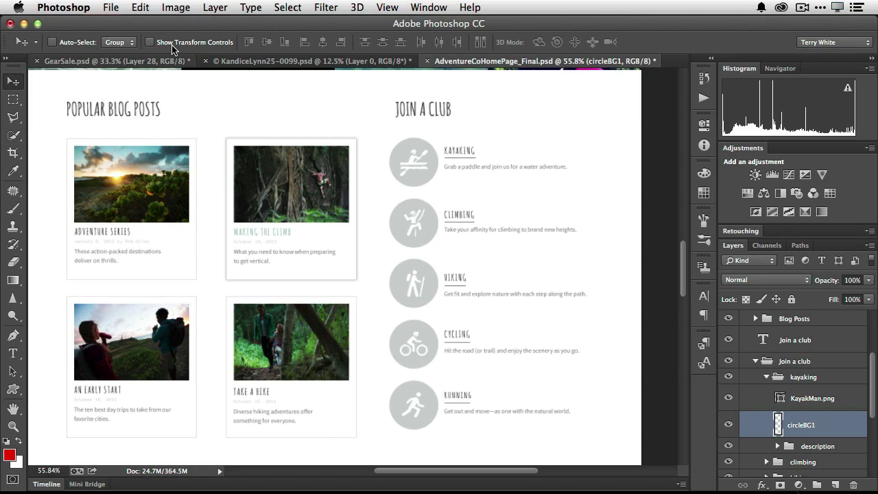
{"action": "left_click", "coordinate": [107, 9]}
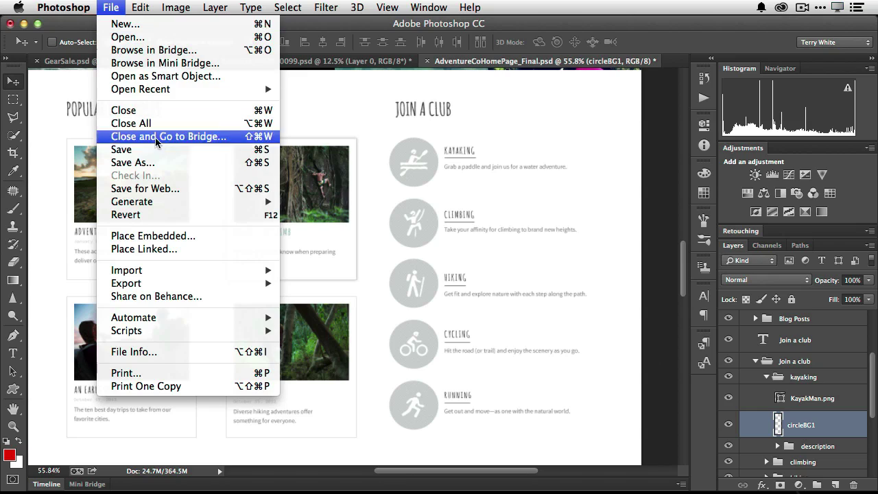
{"action": "mouse_move", "coordinate": [132, 202]}
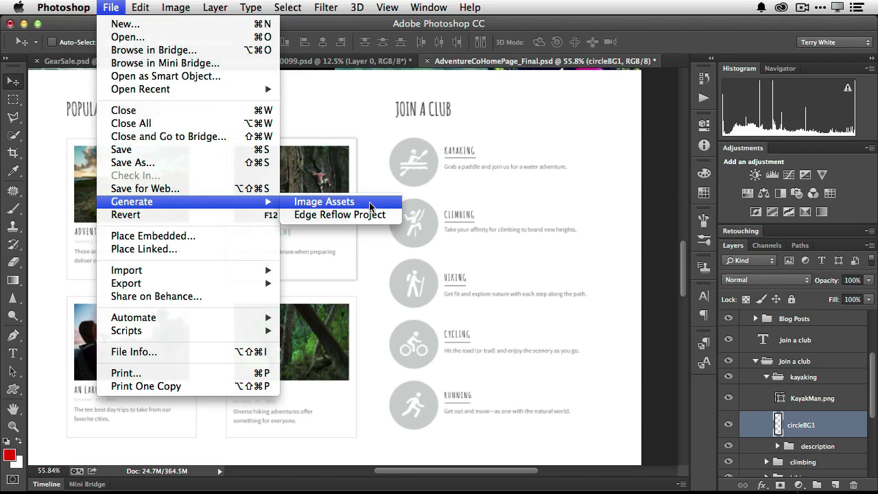
{"action": "left_click", "coordinate": [325, 203]}
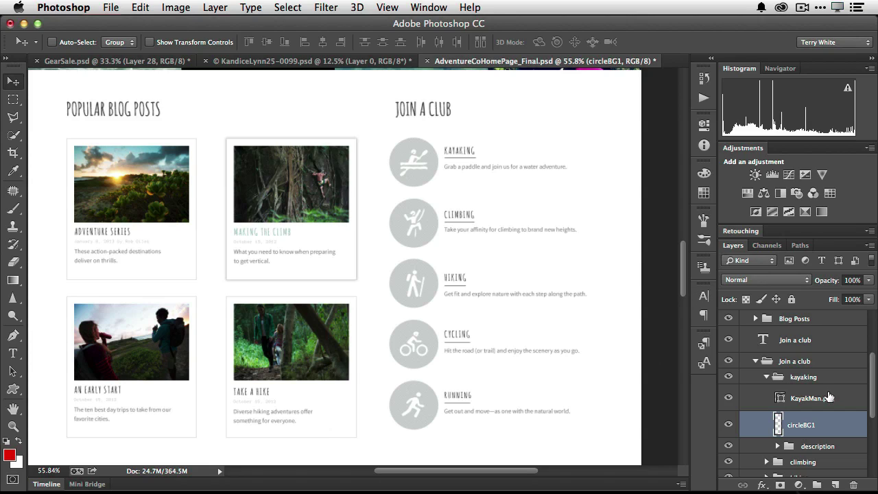
- Open the AdventureCoHomePage_Final-assets folder inside Generator_83013 in Finder
{"action": "key", "text": "super+Tab"}
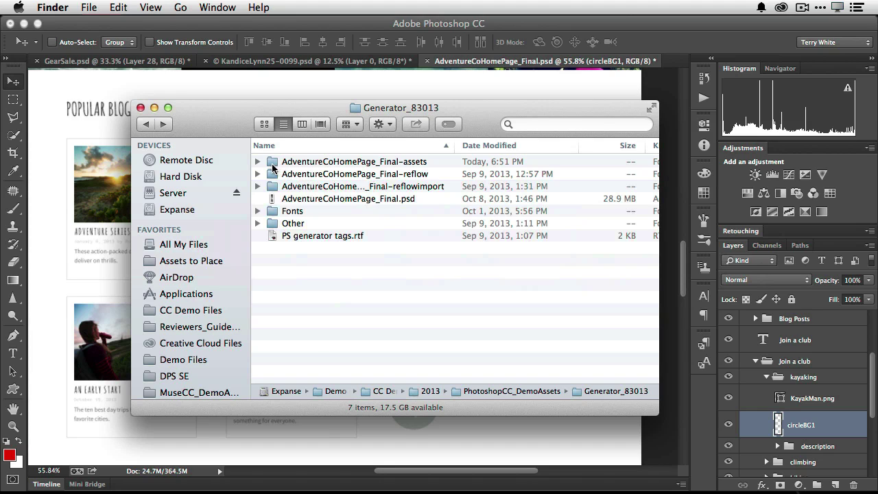
{"action": "double_click", "coordinate": [274, 165]}
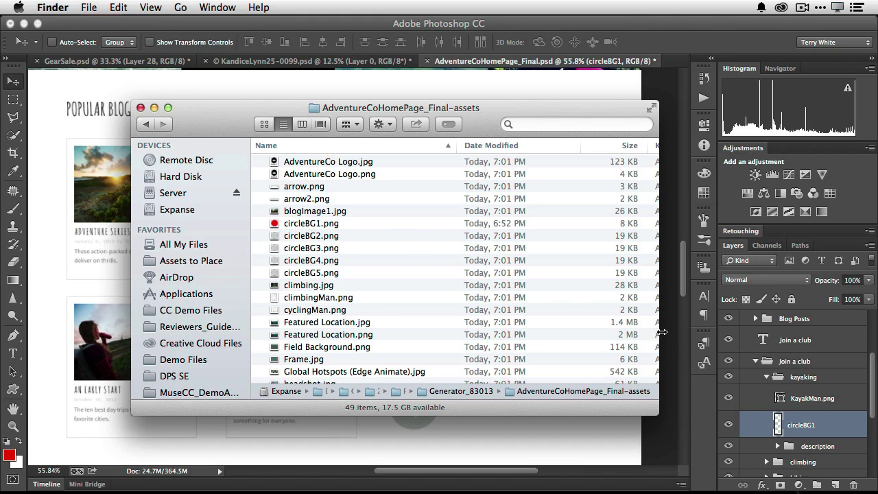
- Rename the circleBG1 layer to circleBG1.jpg
{"action": "left_click", "coordinate": [799, 426]}
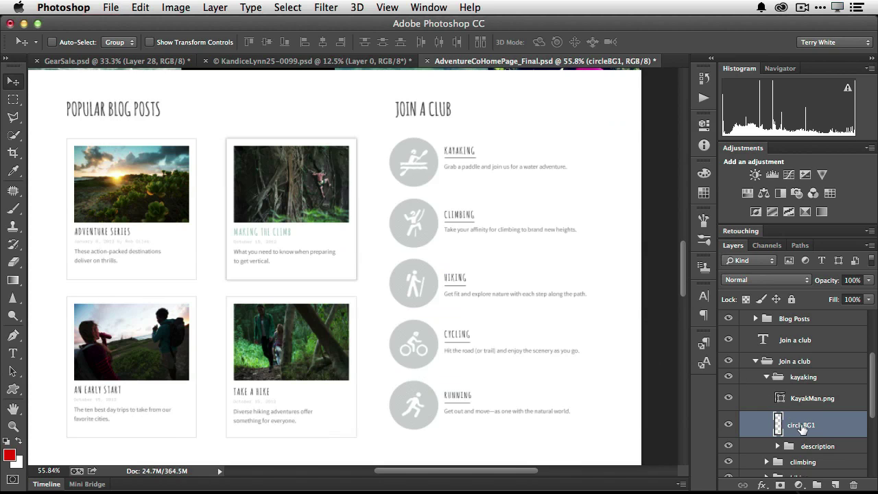
{"action": "double_click", "coordinate": [813, 426]}
{"action": "left_click", "coordinate": [816, 425]}
{"action": "type", "text": ".jpg"}
{"action": "key", "text": "Return"}
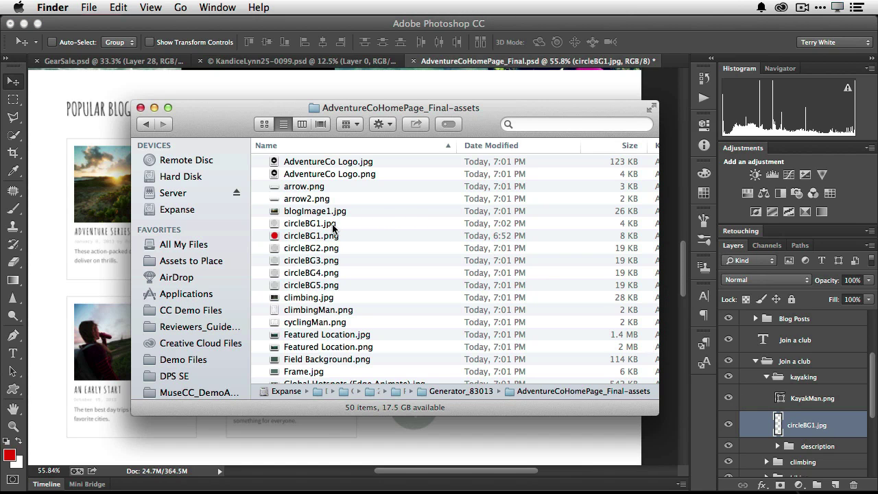
- Quick Look the generated circleBG1.jpg in Finder, then return to Photoshop
{"action": "left_click", "coordinate": [394, 227]}
{"action": "key", "text": "space"}
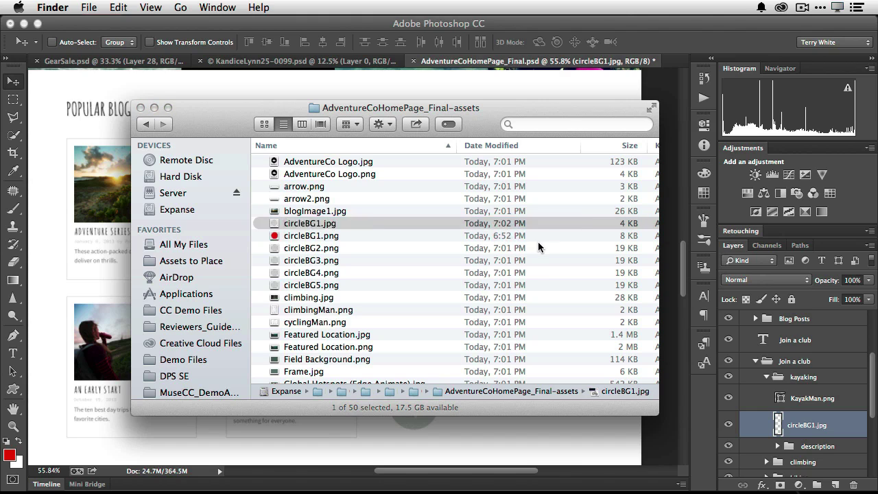
{"action": "key", "text": "space"}
{"action": "left_click", "coordinate": [478, 89]}
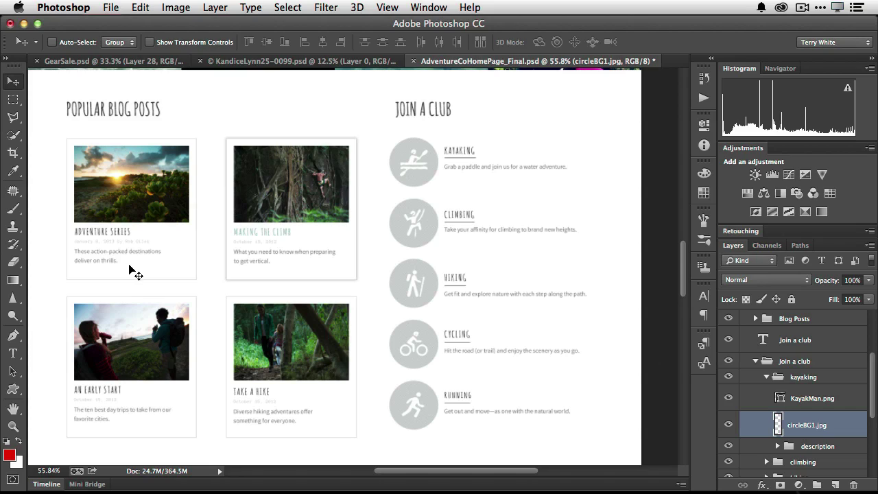
- With Lock Transparent Pixels on, brush red over the kayaking circle
{"action": "key", "text": "b"}
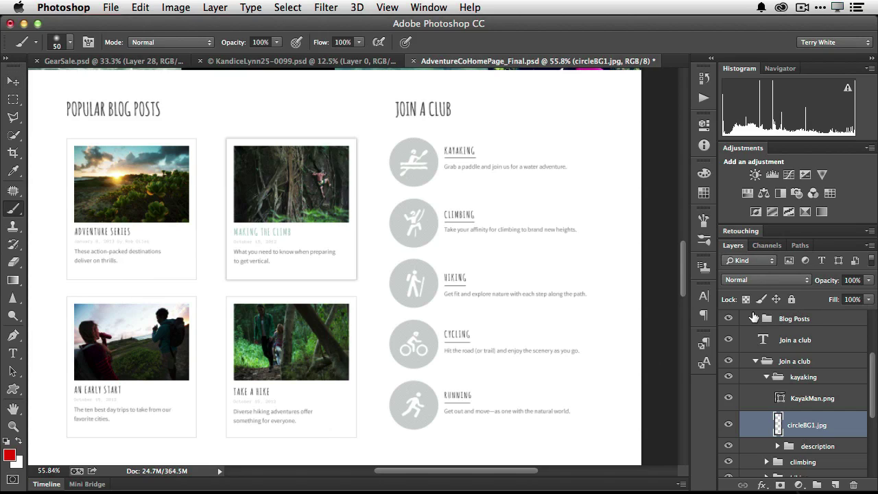
{"action": "left_click", "coordinate": [745, 299]}
{"action": "mouse_move", "coordinate": [433, 175]}
{"action": "left_mouse_down"}
{"action": "mouse_move", "coordinate": [443, 167]}
{"action": "mouse_move", "coordinate": [396, 165]}
{"action": "mouse_move", "coordinate": [414, 140]}
{"action": "left_mouse_up"}
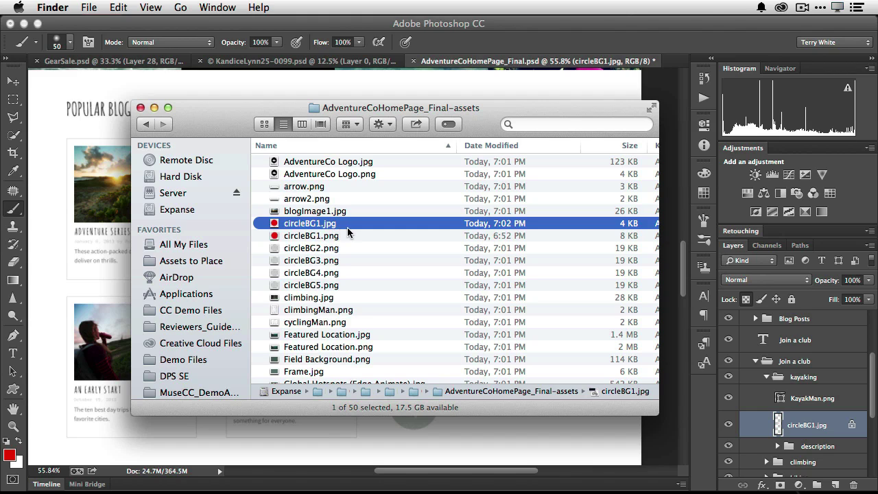
- Quick Look circleBG1.jpg in Finder to confirm it is red, then return to Photoshop
{"action": "key", "text": "space"}
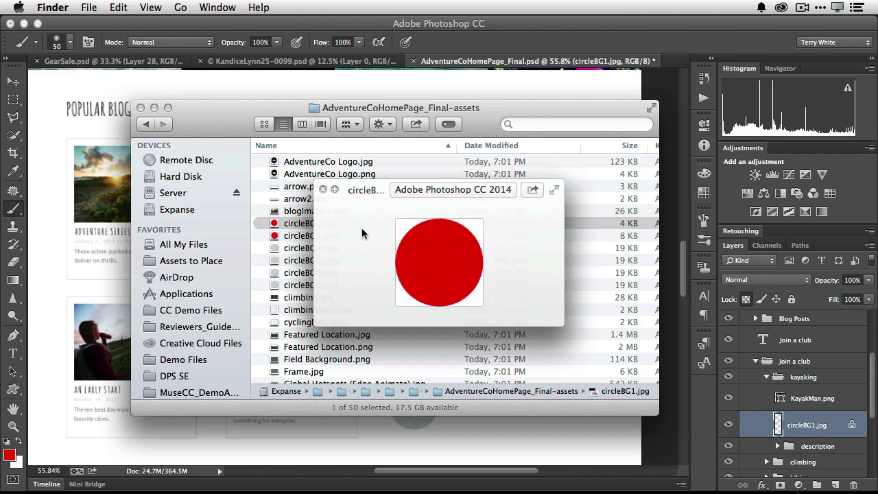
{"action": "key", "text": "space"}
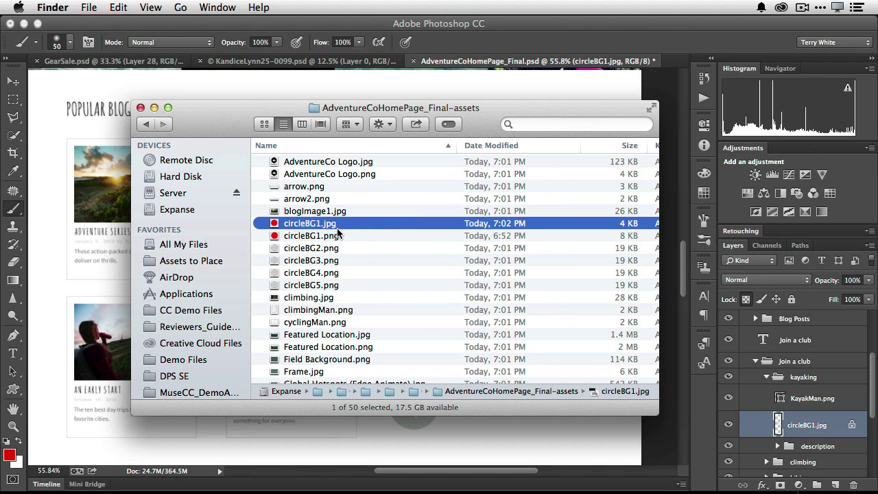
{"action": "key", "text": "space"}
{"action": "key", "text": "space"}
{"action": "key", "text": "super+Tab"}
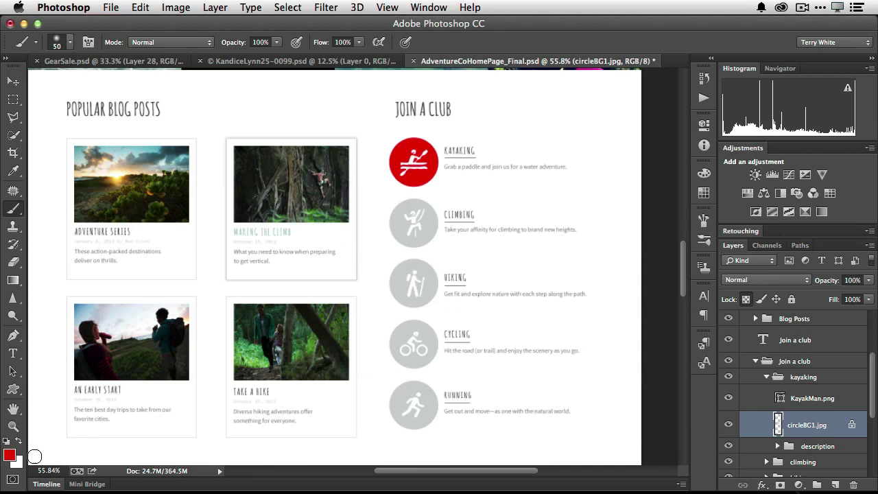
- Set the foreground colour to blue #005aff and brush it over the kayaking circle
{"action": "left_click", "coordinate": [9, 454]}
{"action": "left_click", "coordinate": [487, 216]}
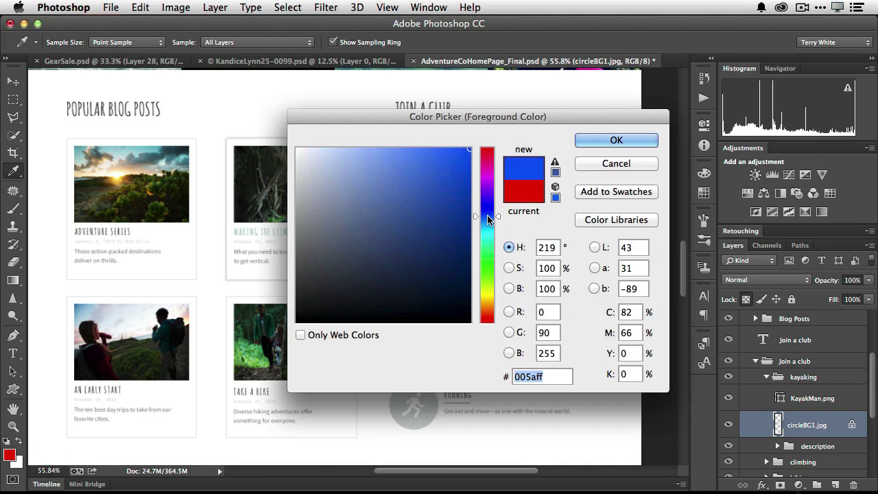
{"action": "left_click", "coordinate": [611, 139]}
{"action": "key", "text": "b"}
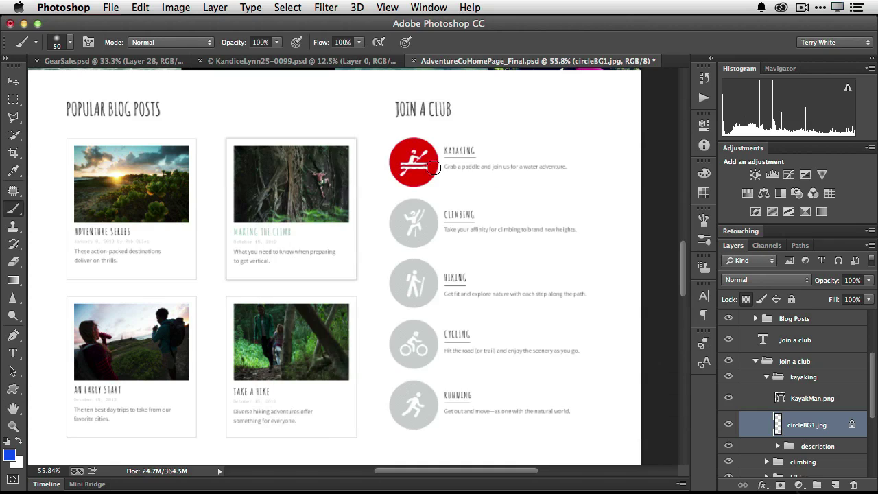
{"action": "mouse_move", "coordinate": [415, 180]}
{"action": "left_mouse_down"}
{"action": "mouse_move", "coordinate": [430, 165]}
{"action": "mouse_move", "coordinate": [415, 147]}
{"action": "mouse_move", "coordinate": [426, 142]}
{"action": "left_mouse_up"}
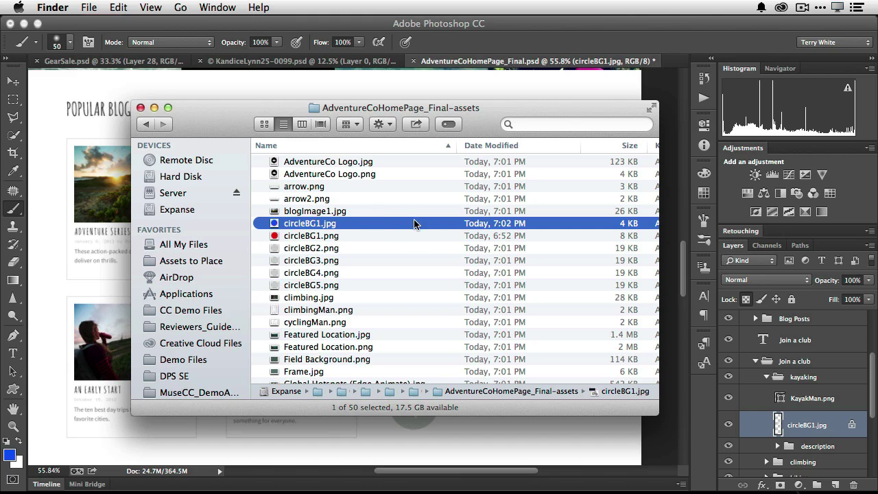
- Quick Look circleBG1.jpg in Finder to confirm it is blue, then return to Photoshop
{"action": "key", "text": "space"}
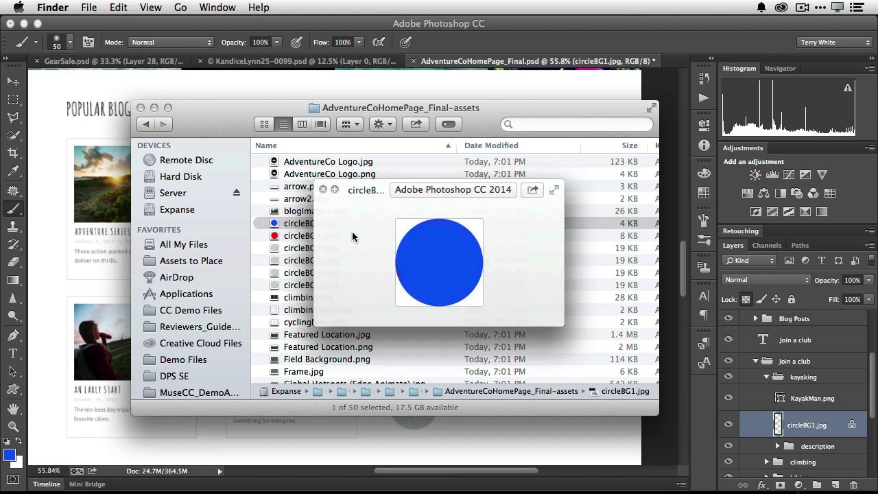
{"action": "key", "text": "space"}
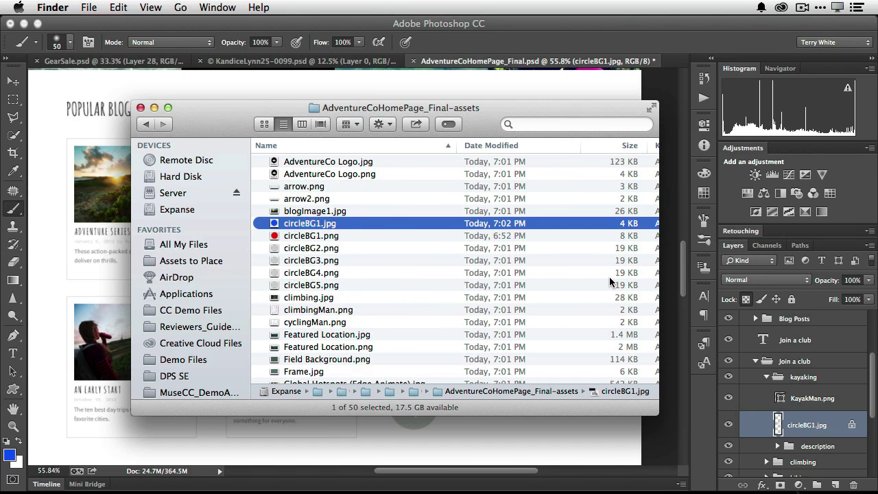
{"action": "key", "text": "super+Tab"}
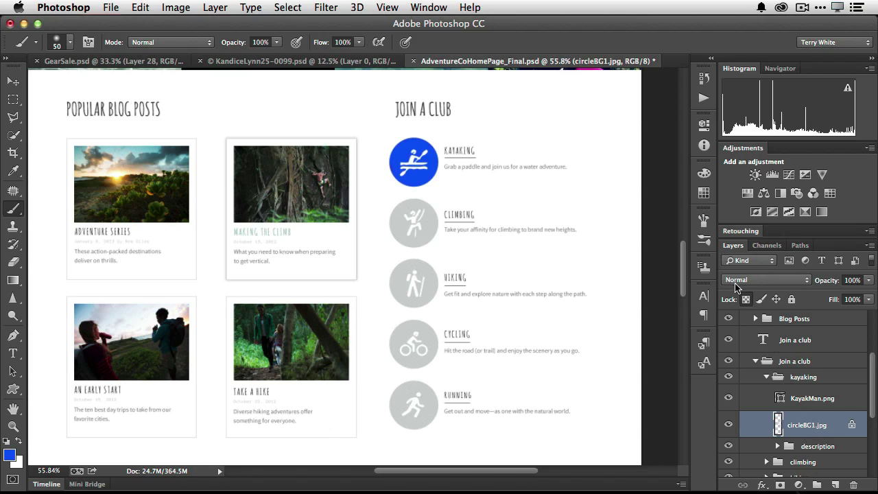
- Unlock transparent pixels, rename the layer 'circleBG1.jpg, cirBG2.png', and check Finder for cirBG2.png
{"action": "left_click", "coordinate": [746, 301]}
{"action": "double_click", "coordinate": [822, 426]}
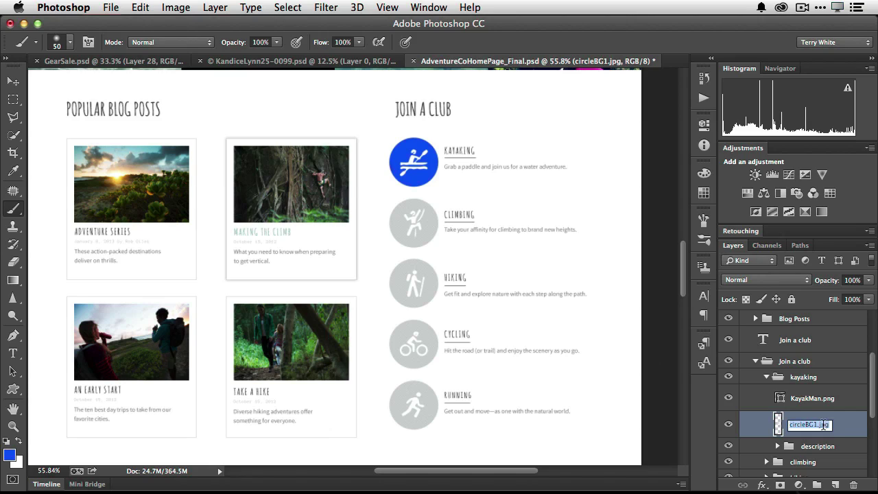
{"action": "key", "text": "Right"}
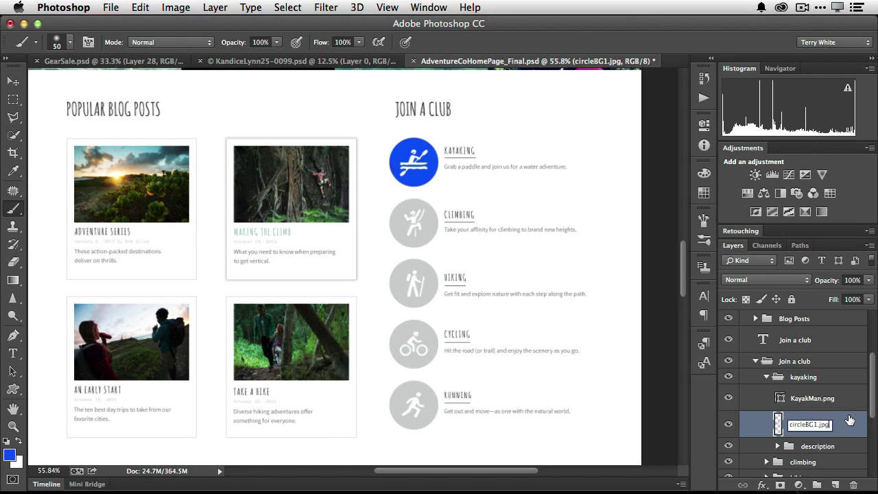
{"action": "type", "text": "."}
{"action": "type", "text": "rB"}
{"action": "type", "text": "G2"}
{"action": "type", "text": ".png"}
{"action": "key", "text": "Return"}
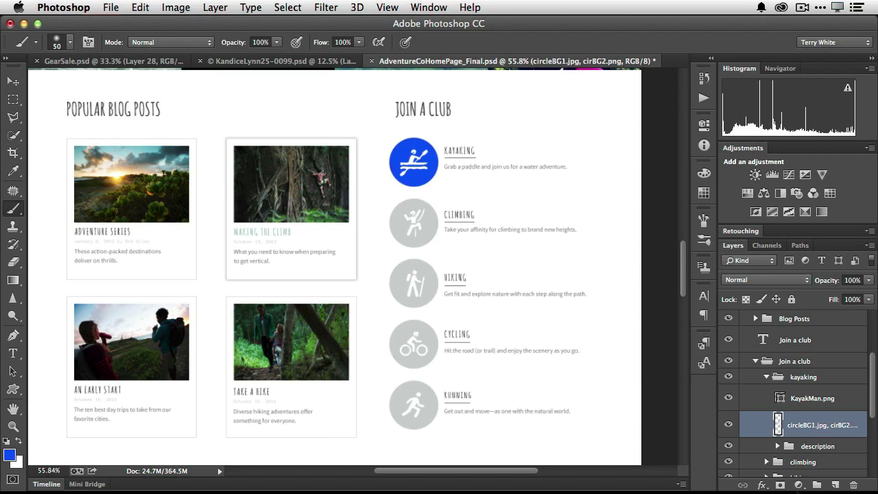
{"action": "key", "text": "super+Tab"}
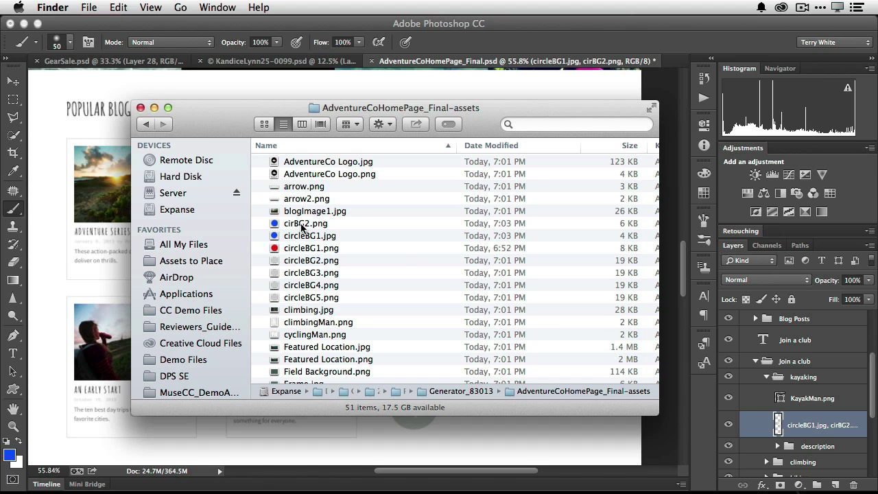